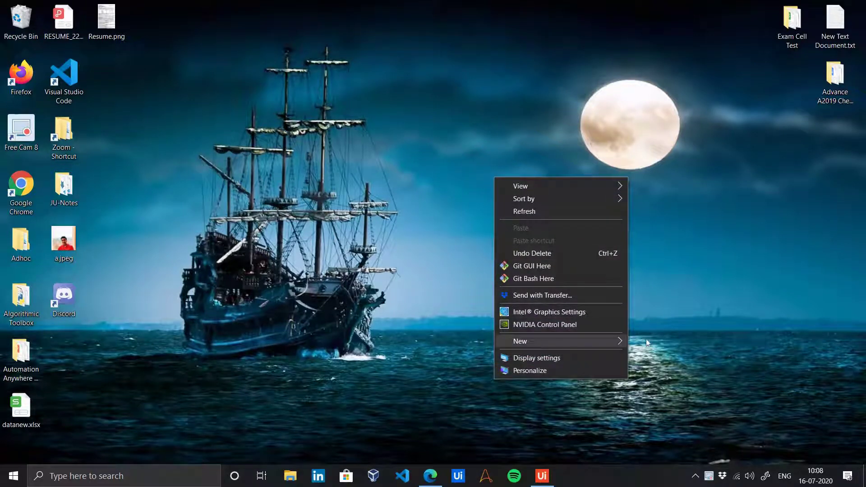
- Create a new XLSX worksheet named Email on the desktop
mouse_move(520, 341)
click(656, 327)
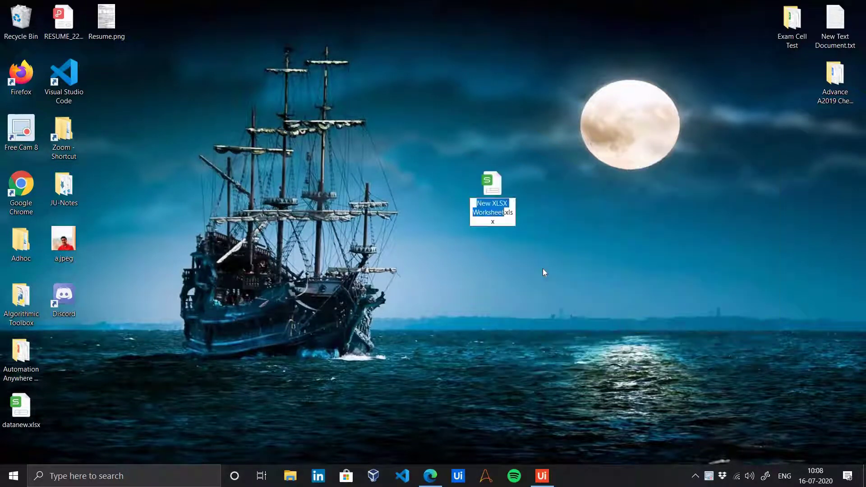
text(Email)
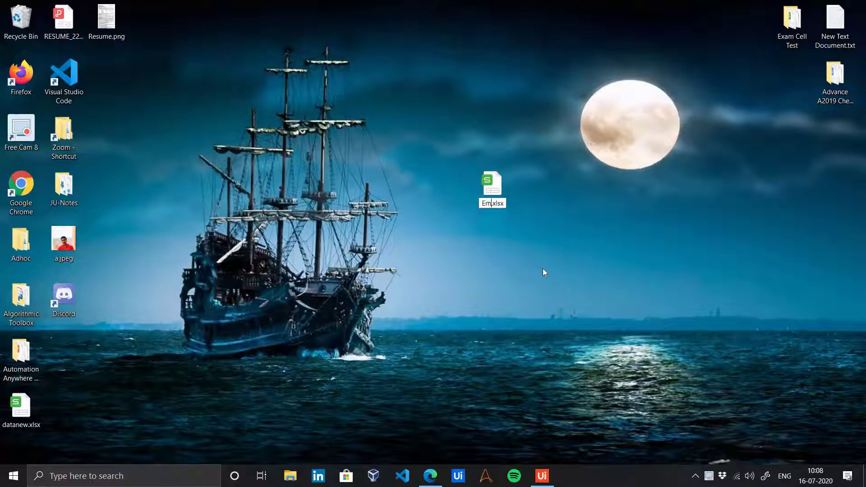
key(Return)
key(Return)
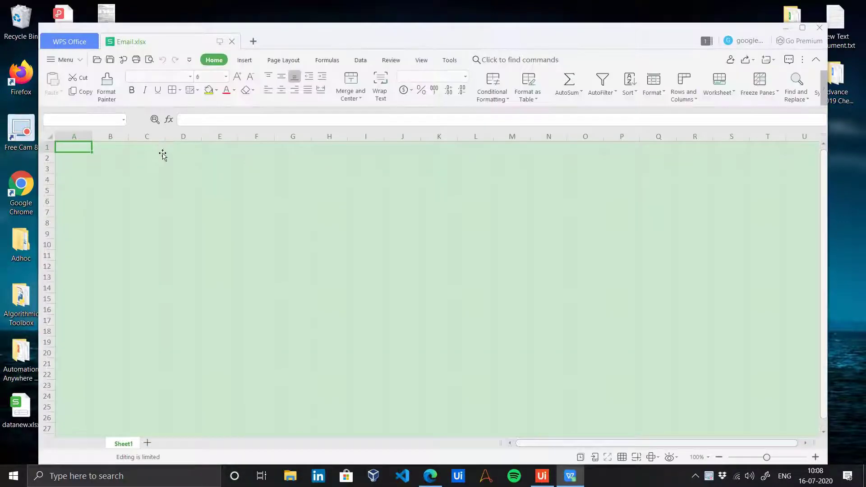
- Enter the header Name in C1, correcting a typo
click(158, 148)
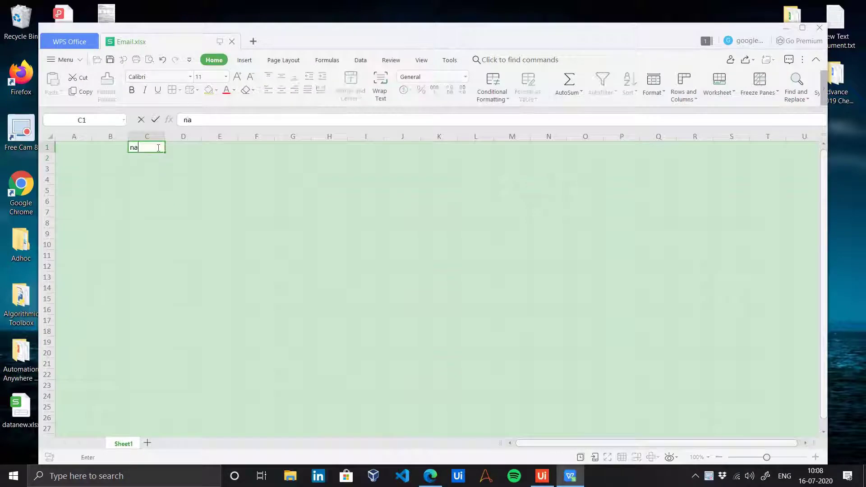
text(nam)
key(BackSpace)
key(BackSpace)
key(BackSpace)
text(Name)
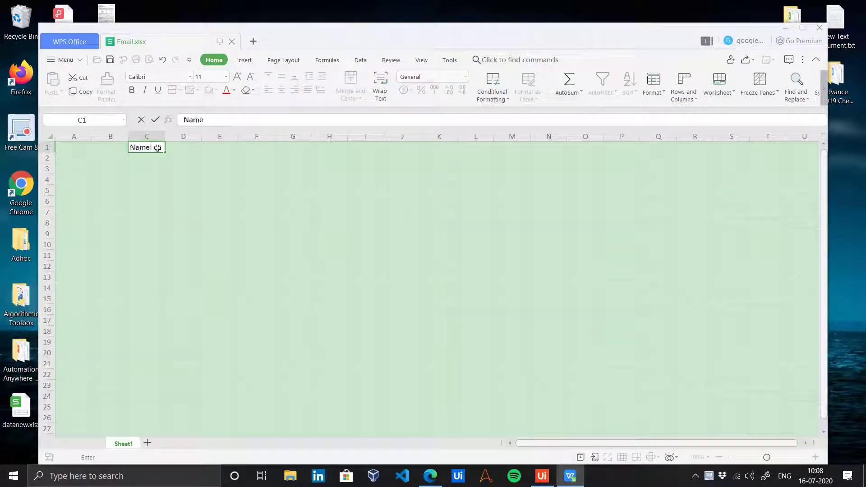
key(Tab)
key(Tab)
text(Ema)
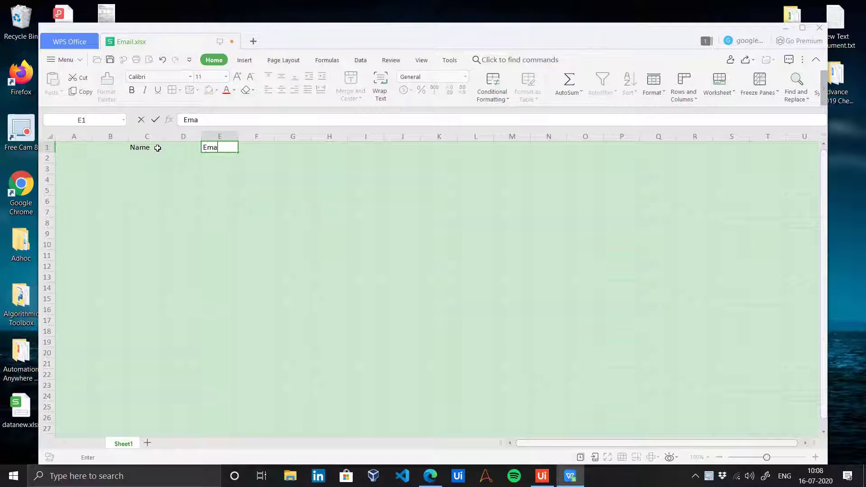
text(il)
- Fill rows 2–3 with two recipients' names and Gmail addresses
click(145, 158)
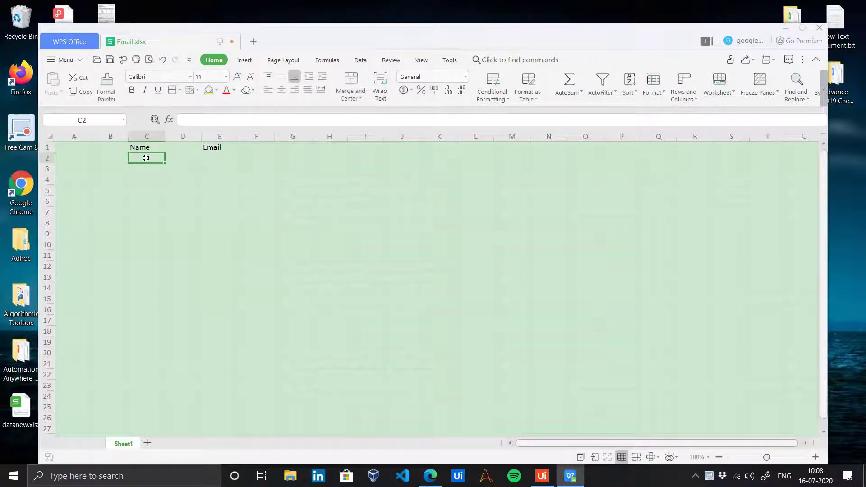
text(Piyush Aga)
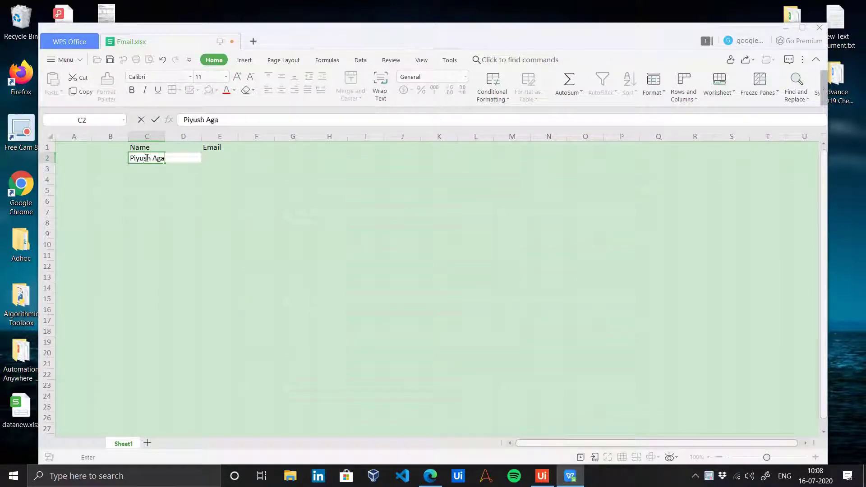
text(rwal)
key(Tab)
key(Tab)
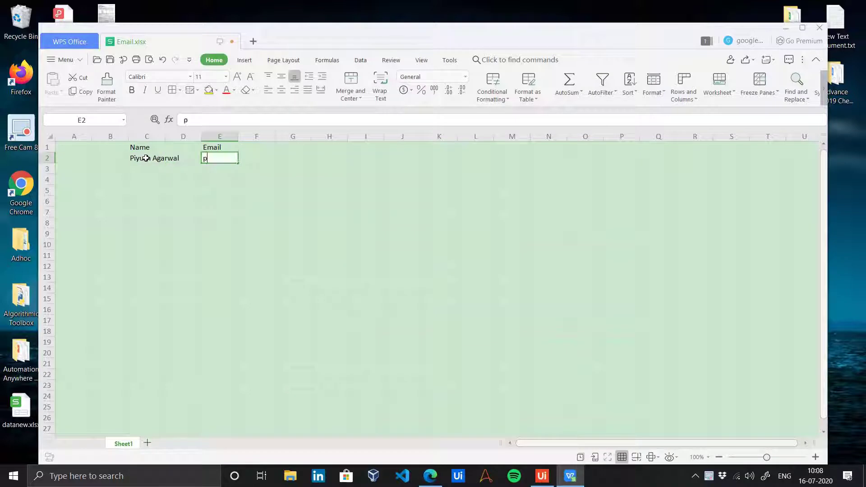
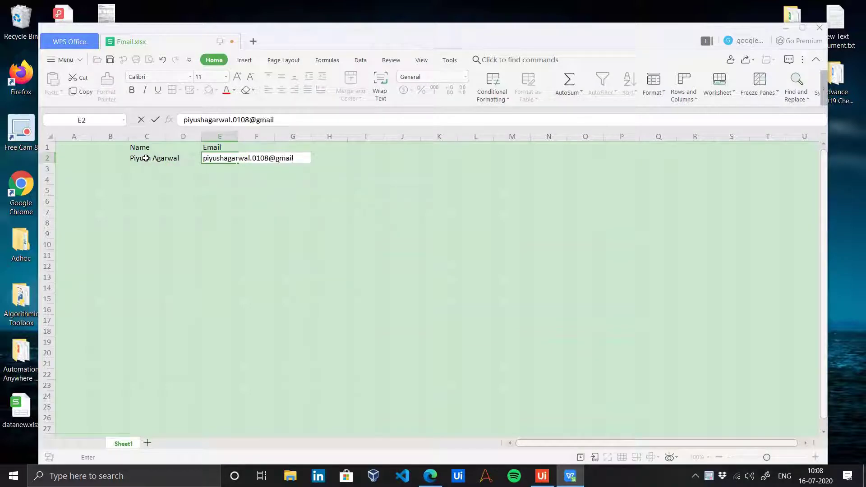
key(Return)
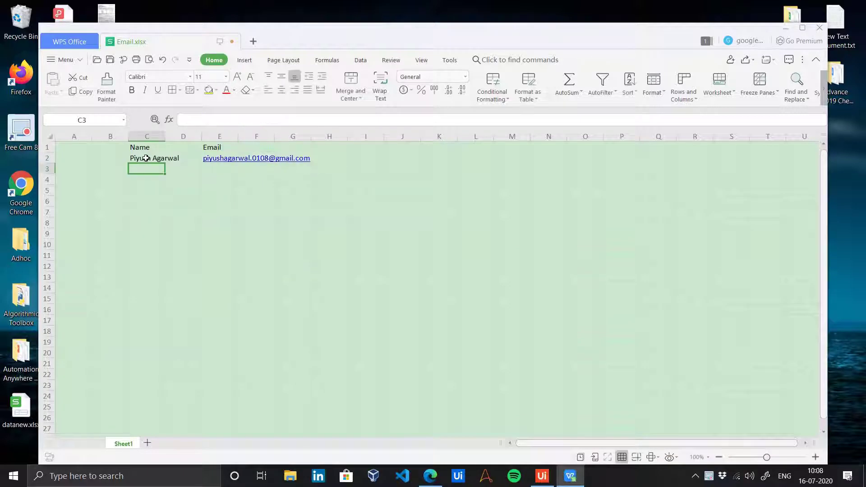
text(Pykid)
key(Tab)
key(Tab)
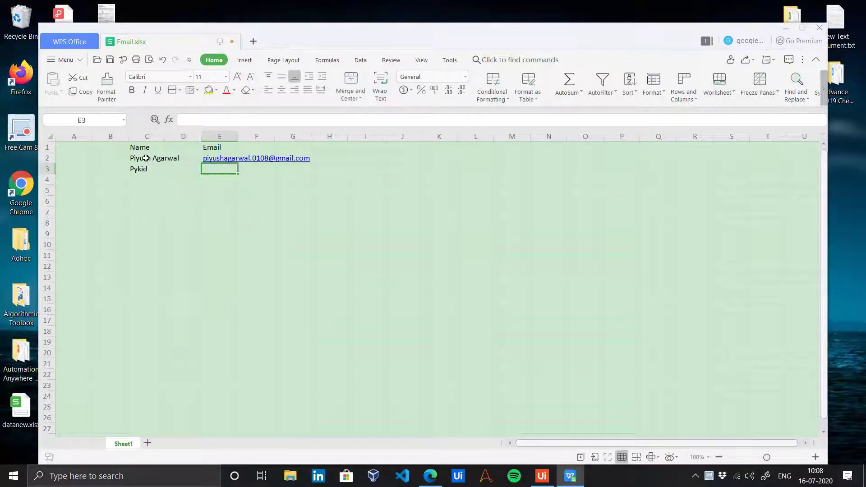
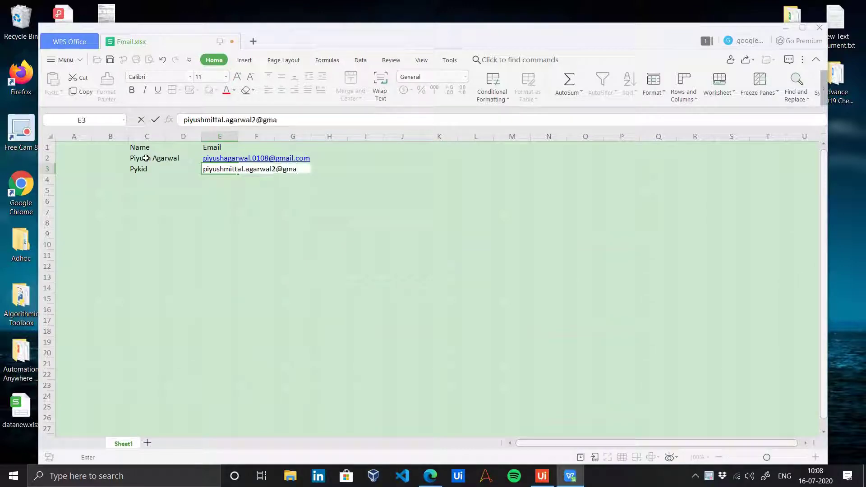
text(om)
key(Return)
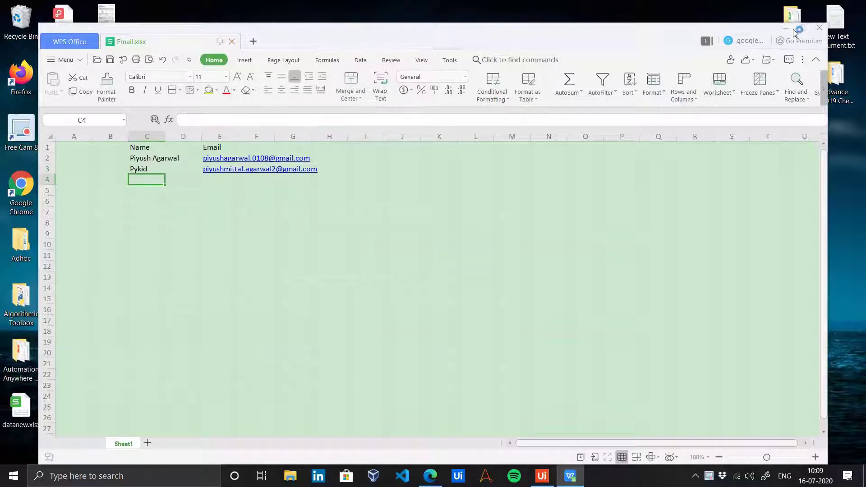
- Close WPS, start Email.Automation.Service from UiPath Assistant, and minimise the Assistant panel
click(819, 28)
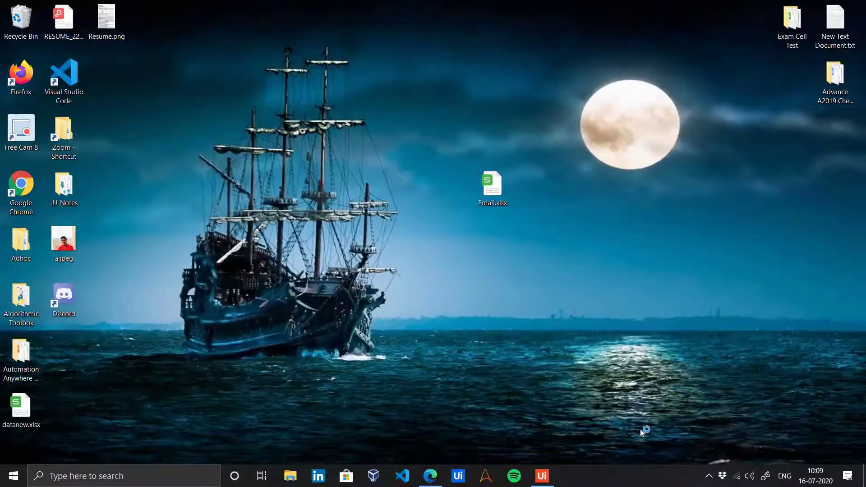
click(542, 476)
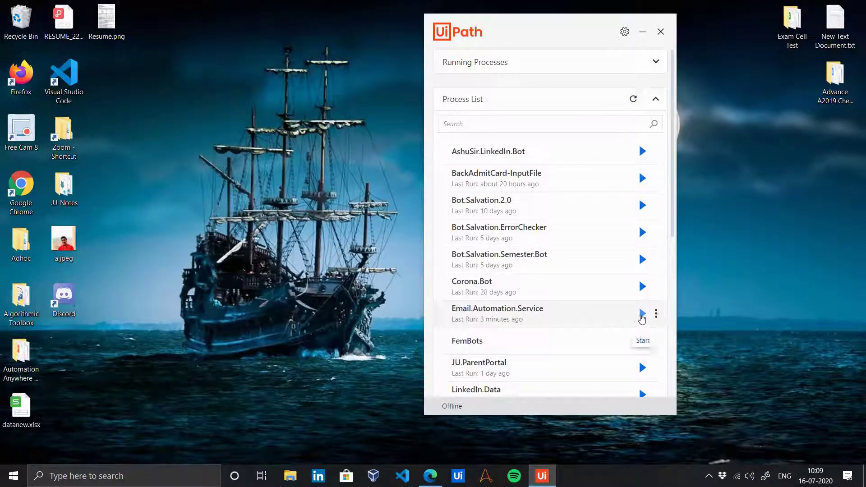
click(642, 314)
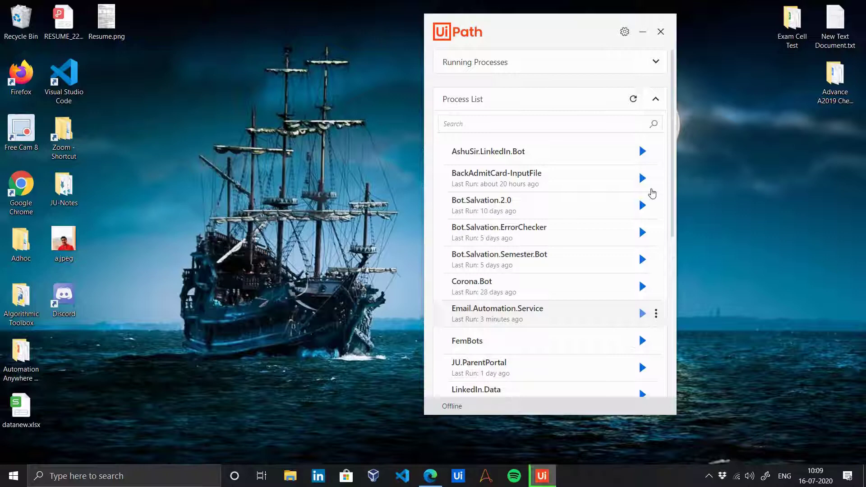
click(641, 33)
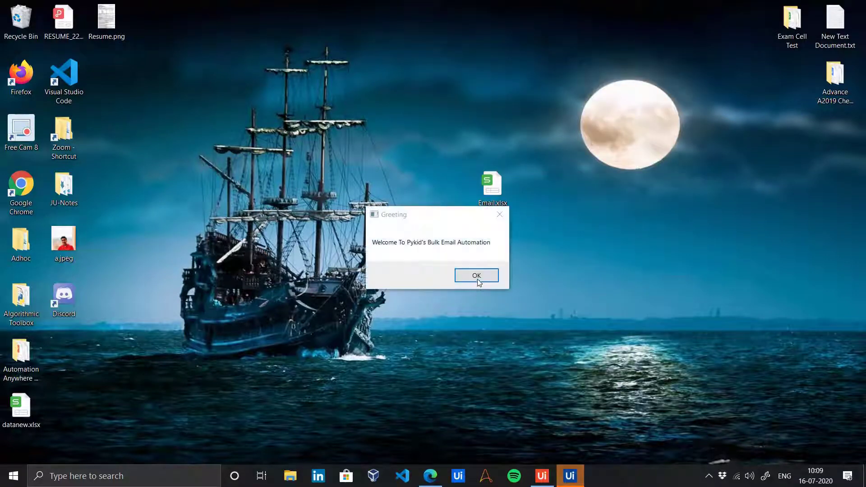
- Dismiss the greeting, fill in username and password, and set subject 'Bot Demonstration for Video'
click(477, 275)
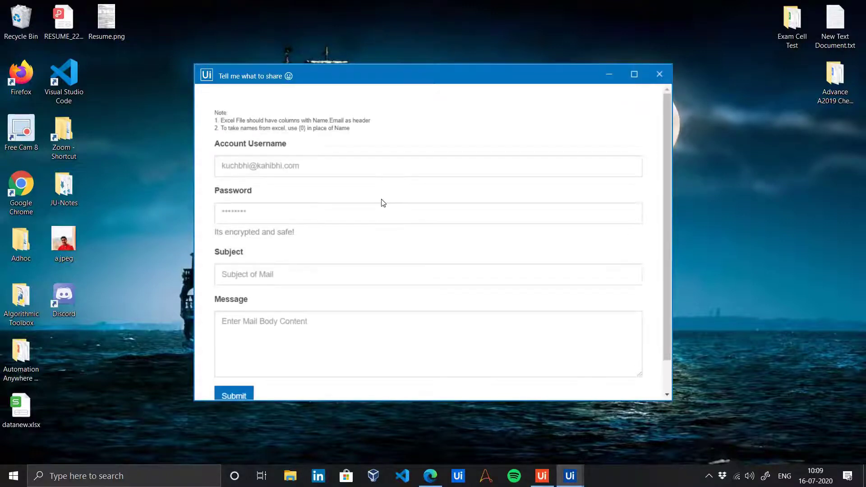
scroll(382, 202, down, 1)
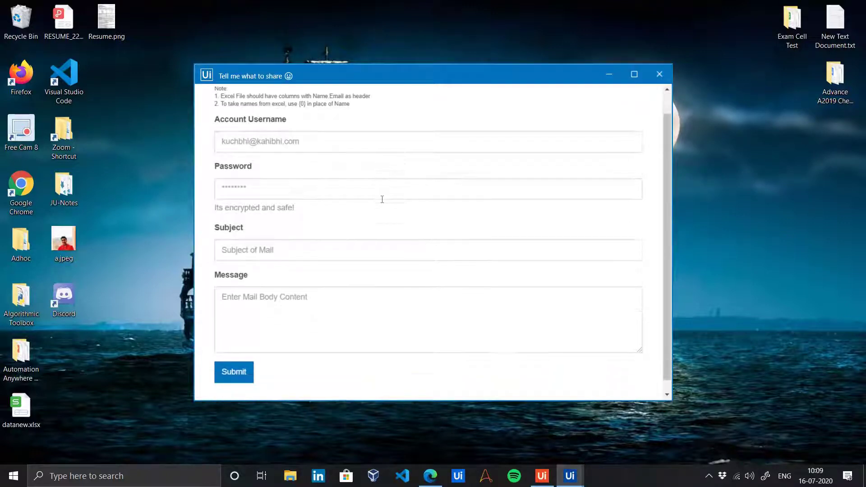
click(304, 145)
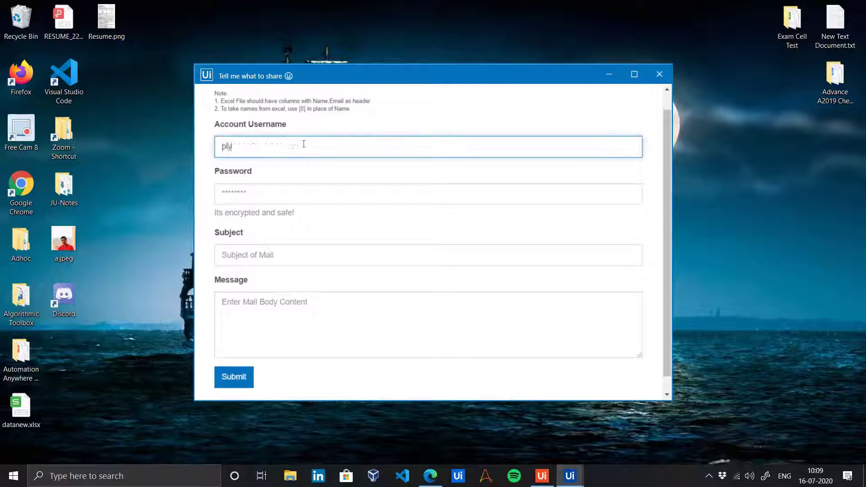
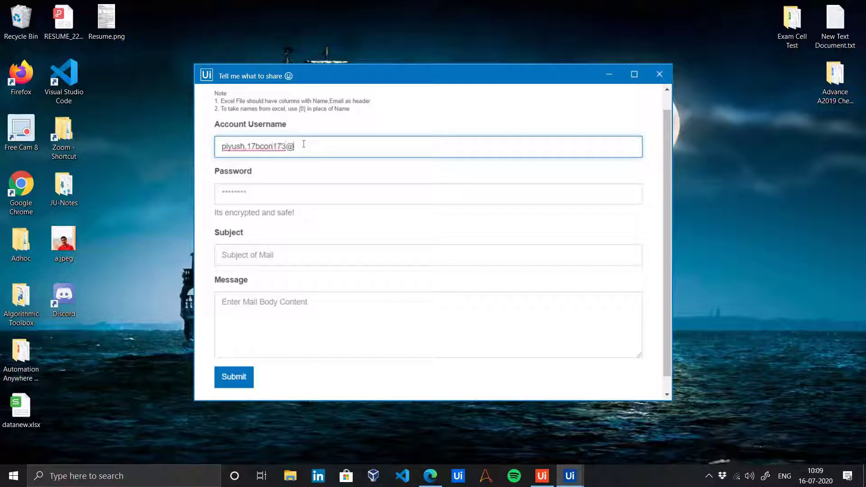
key(Tab)
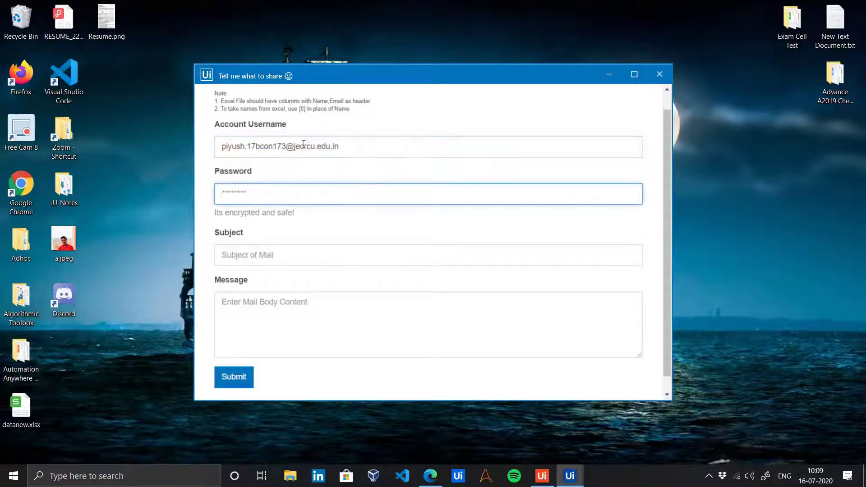
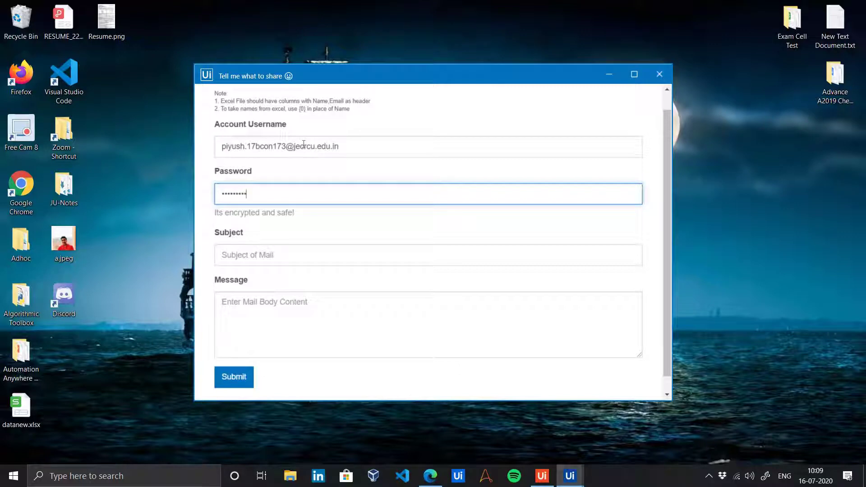
click(295, 258)
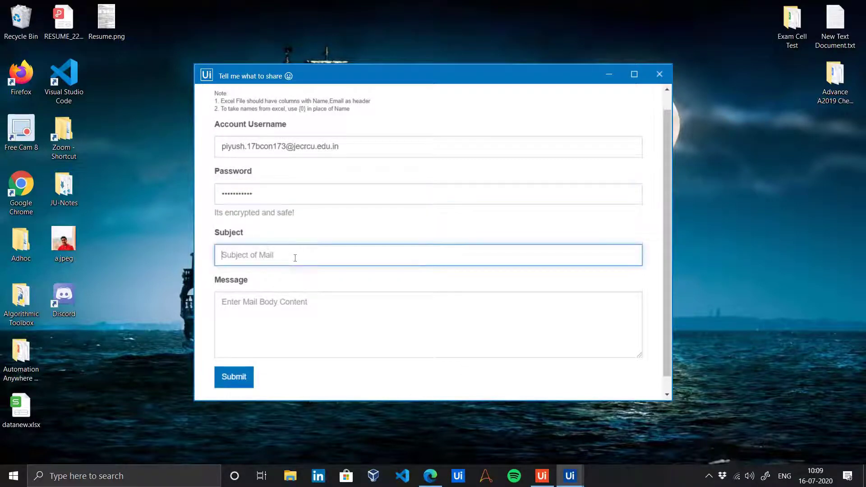
text(Bot Dem)
text(onstration for Vi)
text(deo)
- Write the message 'Hey {0}, Hope everything work fine' with a Best Regards sign-off
click(277, 308)
text(Hey {0},)
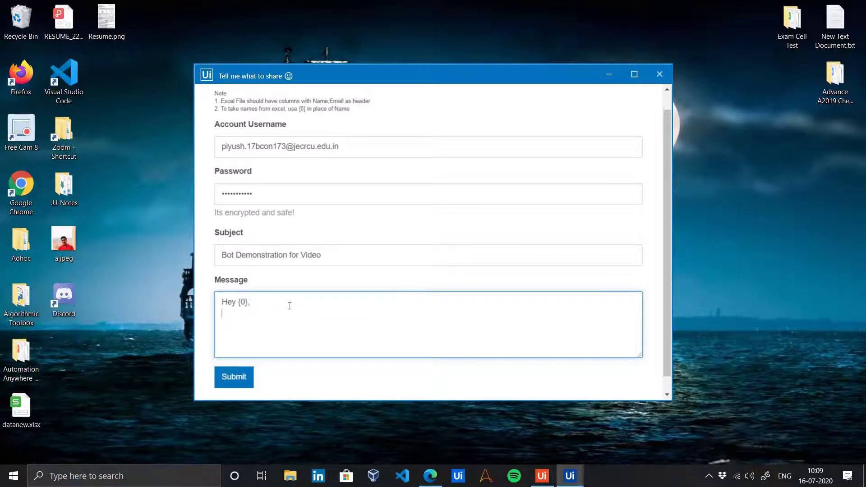
text(ope)
text(eve)
text(rything i)
text(rk )
text(be)
key(BackSpace)
key(BackSpace)
key(BackSpace)
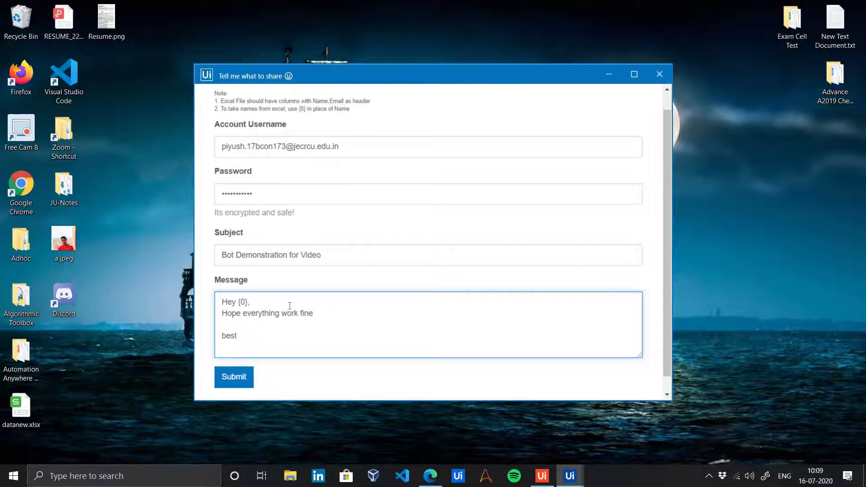
key(BackSpace)
key(BackSpace)
key(BackSpace)
text(est R)
text(egards )
text(Piyush Agarwal)
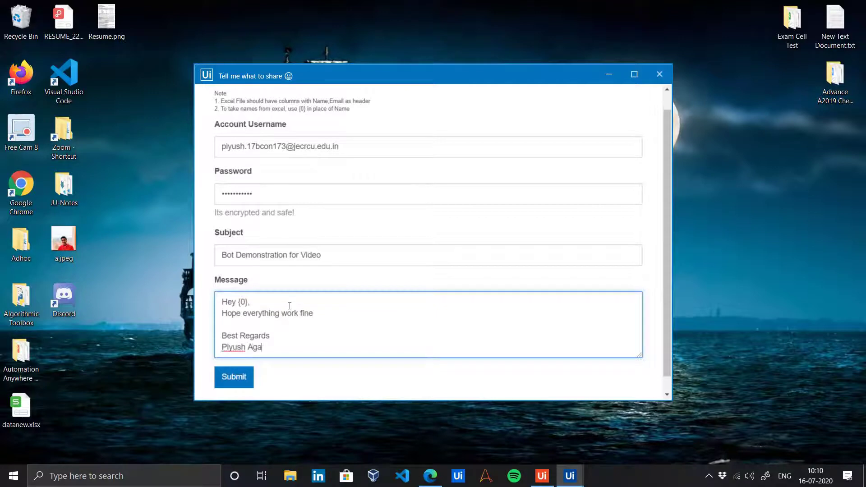
- Submit the mail form and pick Email.xlsx as the recipient list
click(235, 377)
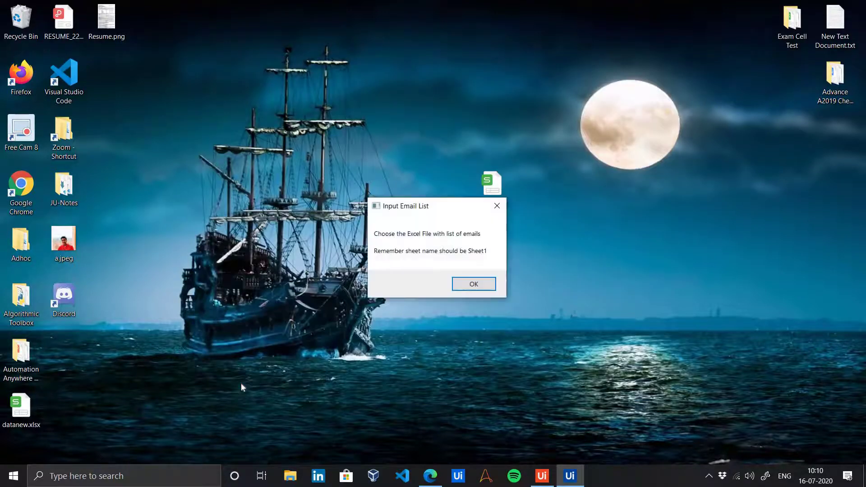
click(473, 284)
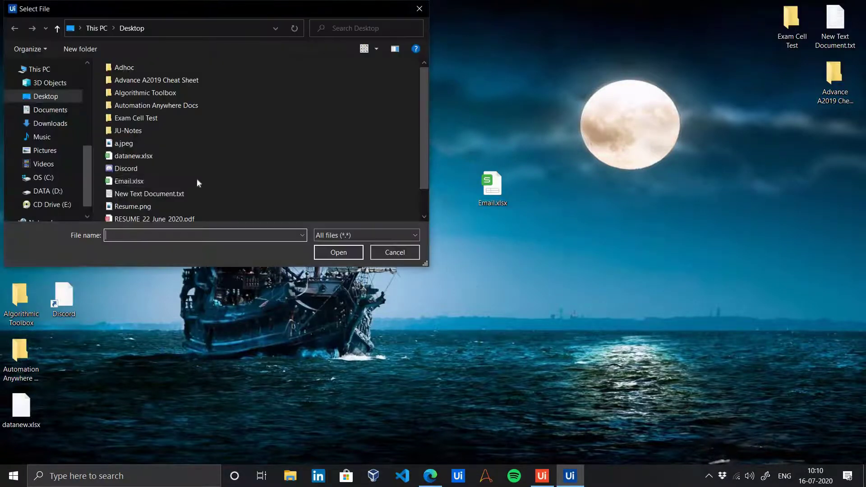
double_click(128, 181)
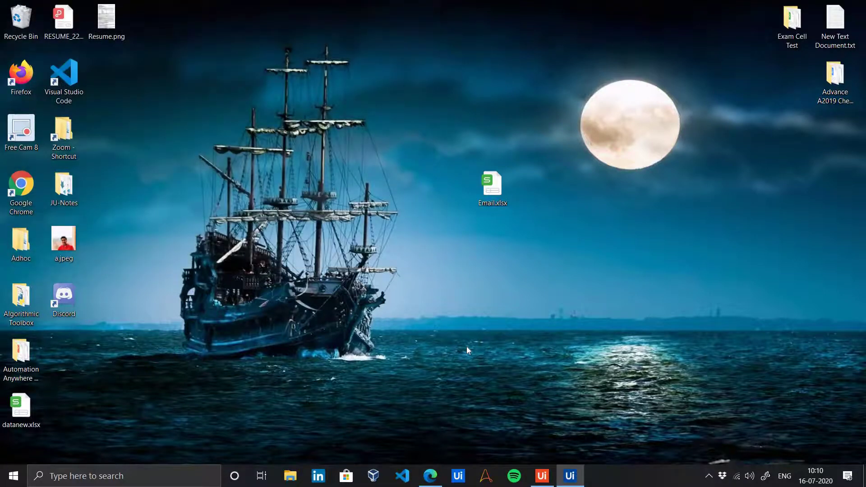
- Refresh the Gmail inbox, dismiss the Sent Successfully notice, and refresh again
click(431, 476)
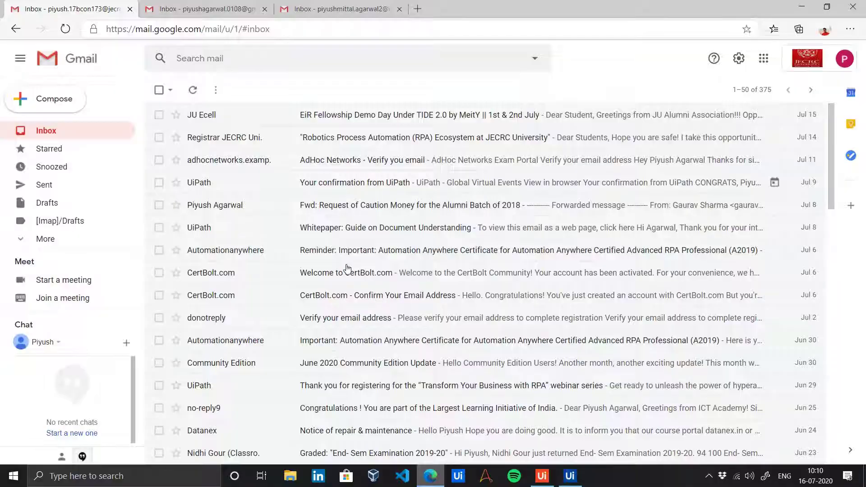
click(193, 93)
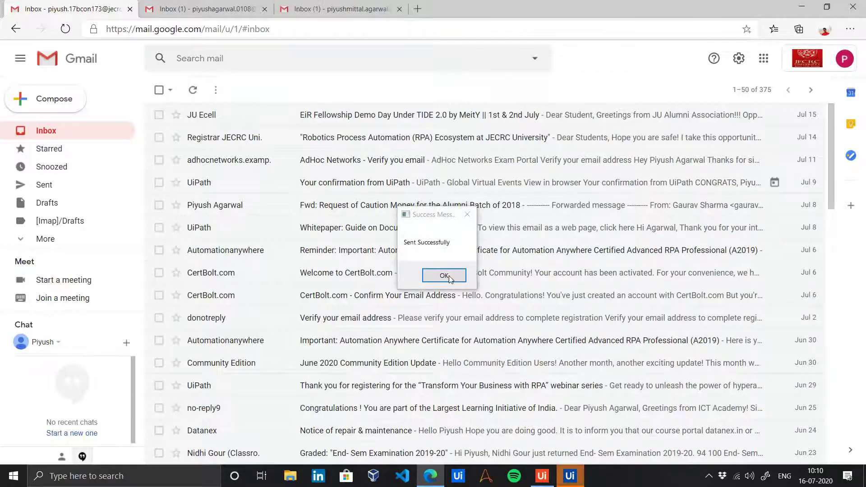
click(447, 276)
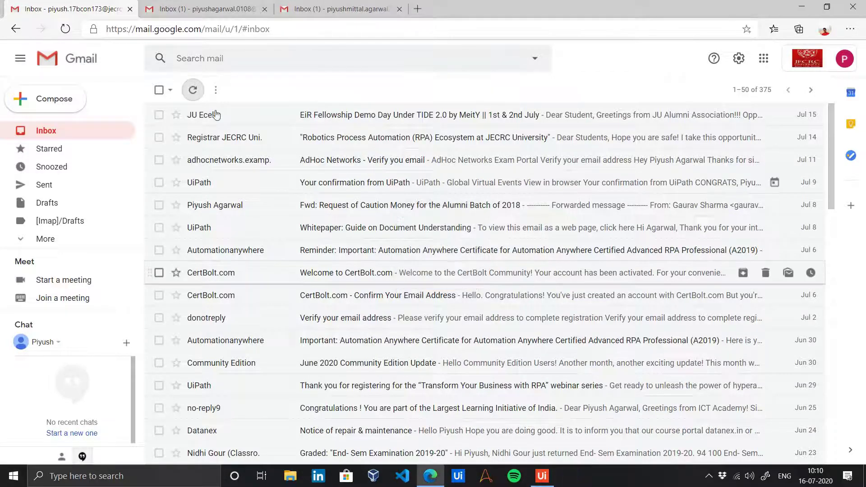
click(191, 90)
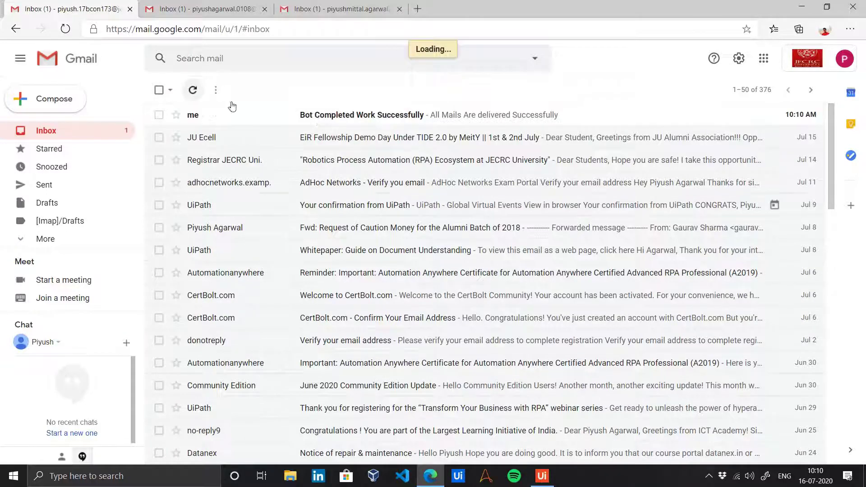
- Open the completion mail and the second inbox's 'Bot Demonstration for Video' mail, then check the third
click(270, 116)
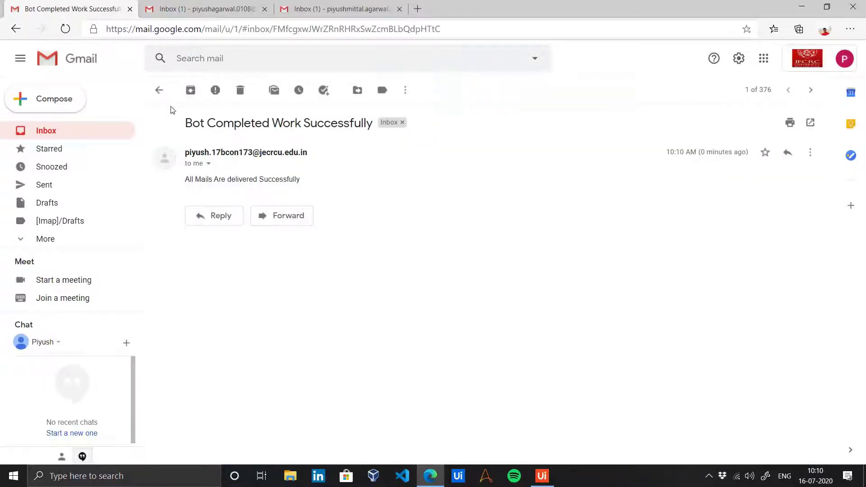
click(204, 9)
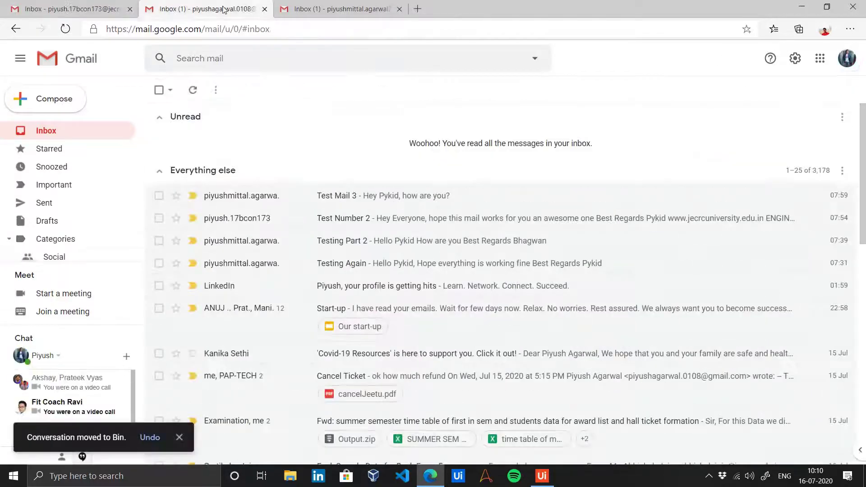
click(282, 141)
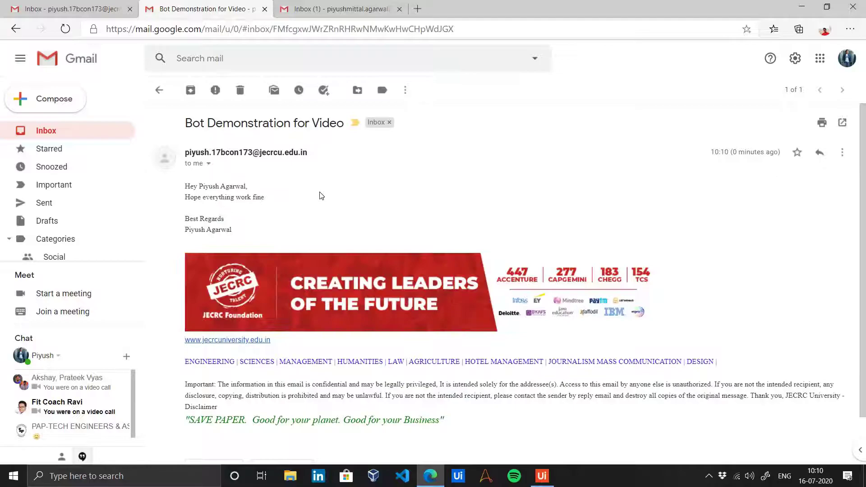
click(338, 9)
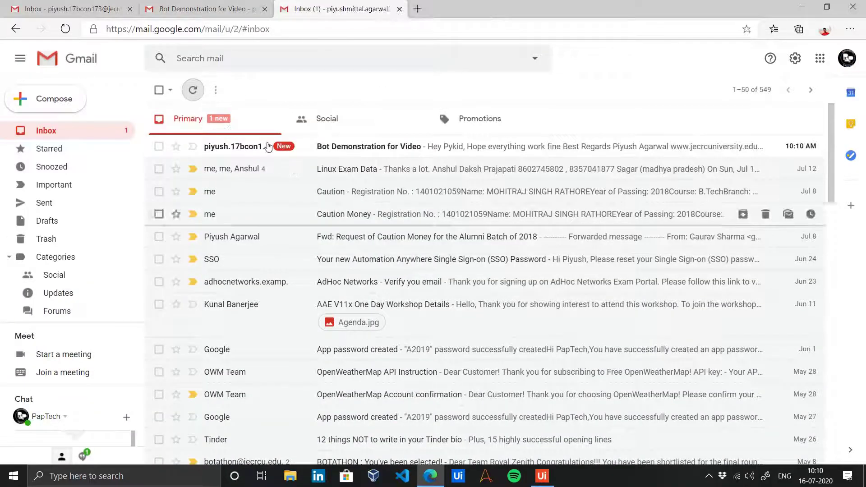